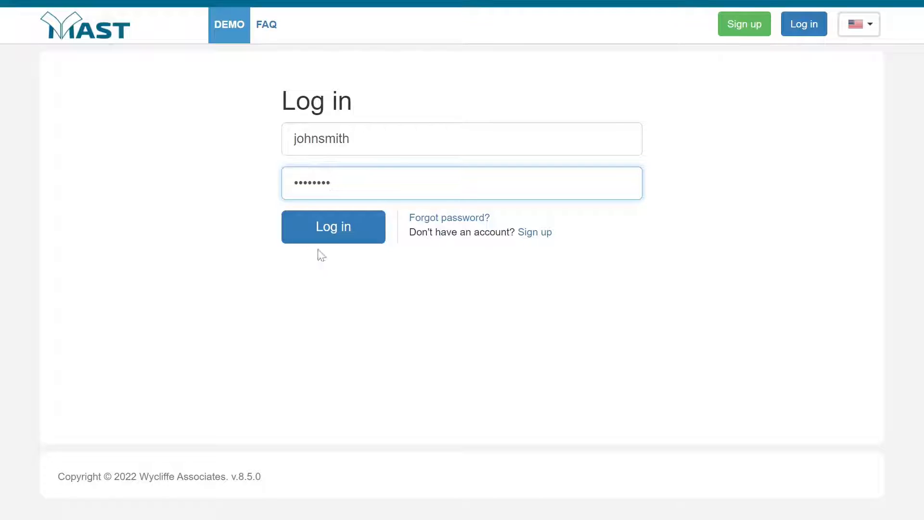
- Log in with the filled-in credentials and choose the men's avatar with a dark full beard and tie for the profile
left_click(335, 233)
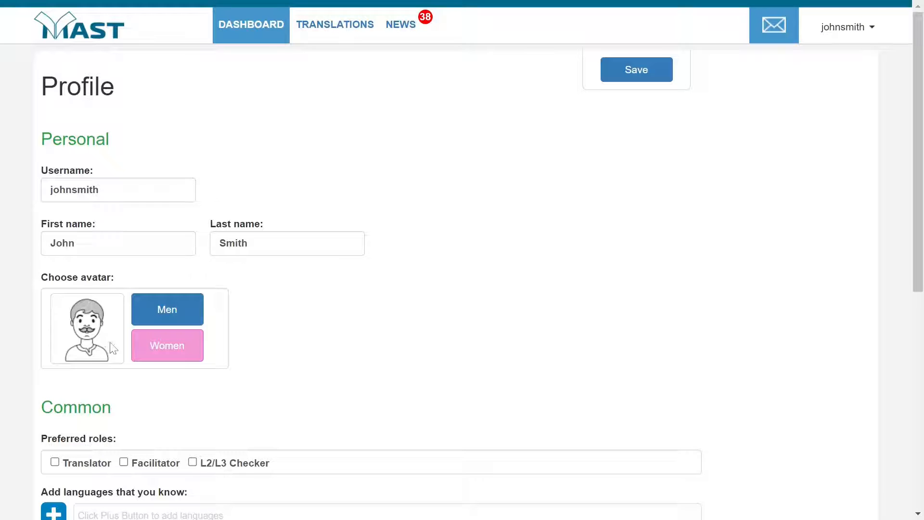
left_click(150, 311)
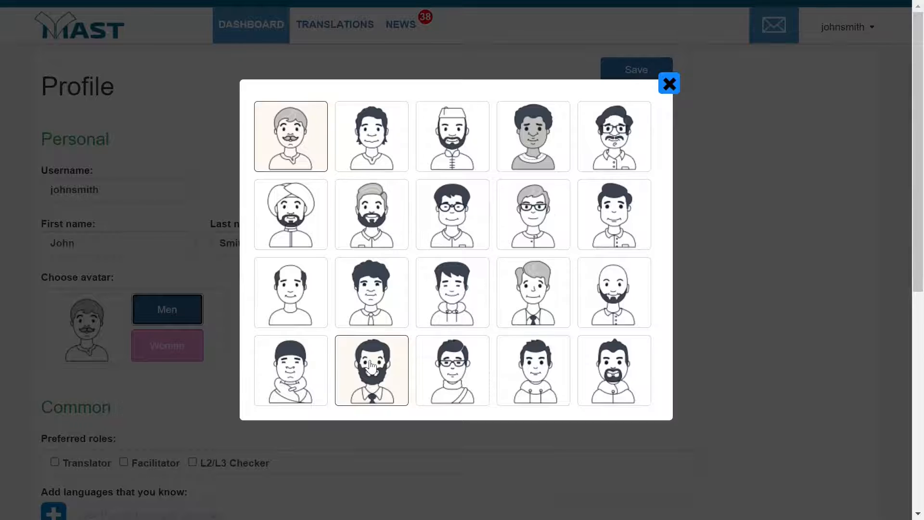
left_click(393, 369)
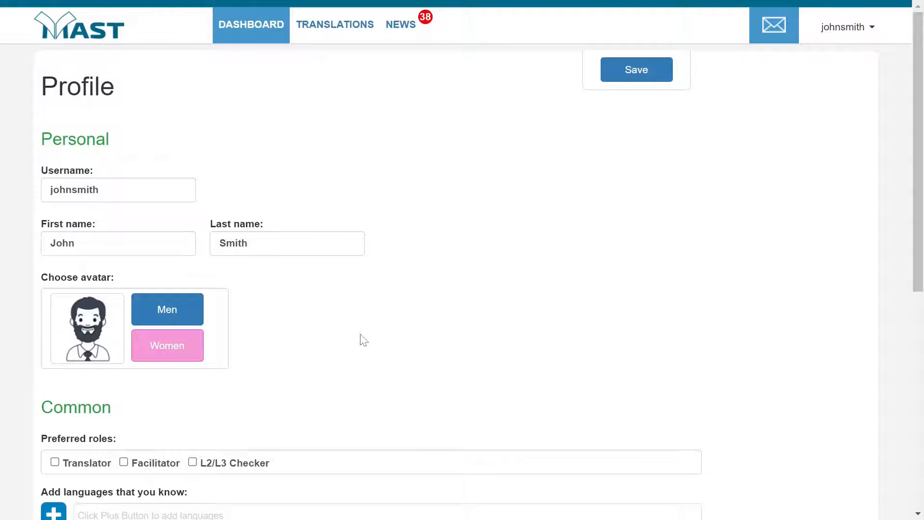
- Select Translator as the preferred role in the Common section of the profile
scroll(363, 339, "down", 5)
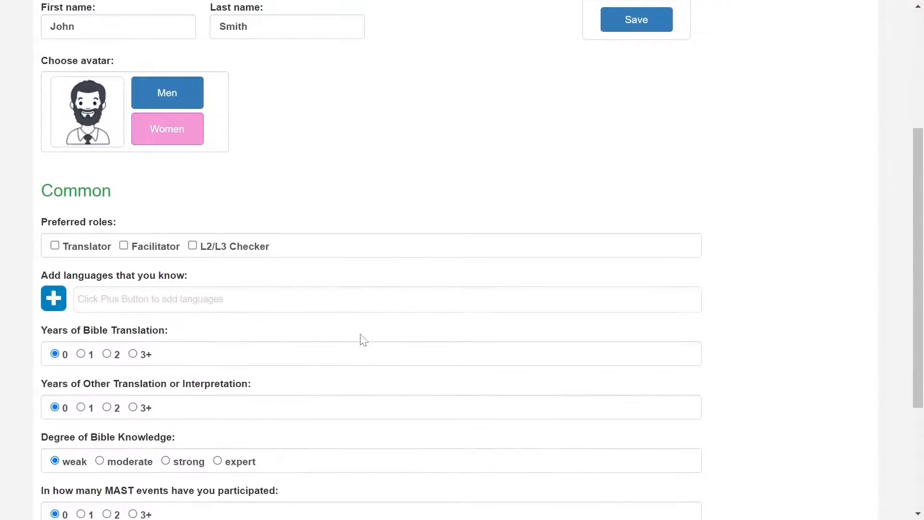
scroll(158, 207, "down", 1)
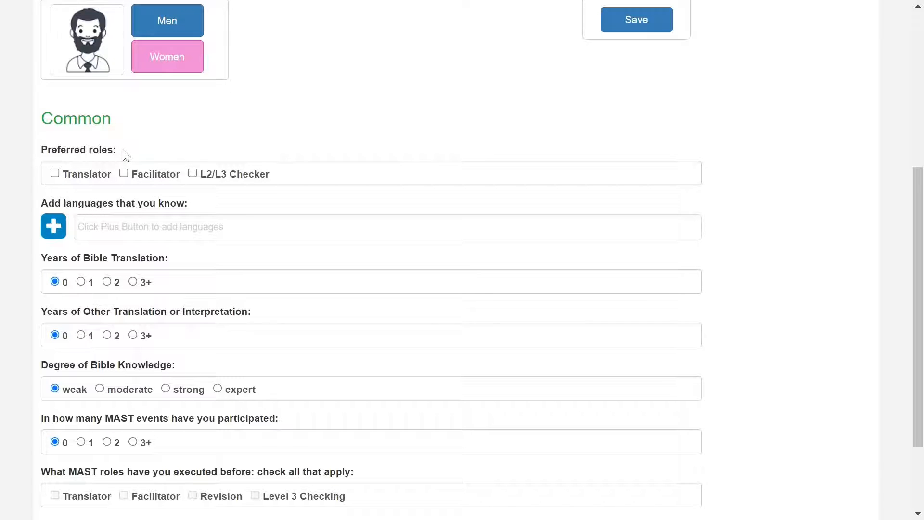
left_click(55, 174)
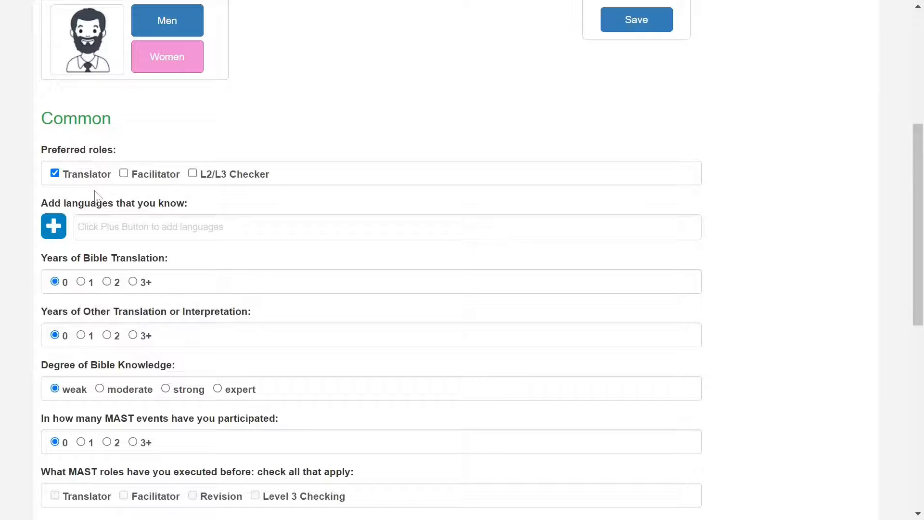
- Add [en] English to the known languages with native fluency
left_click(58, 233)
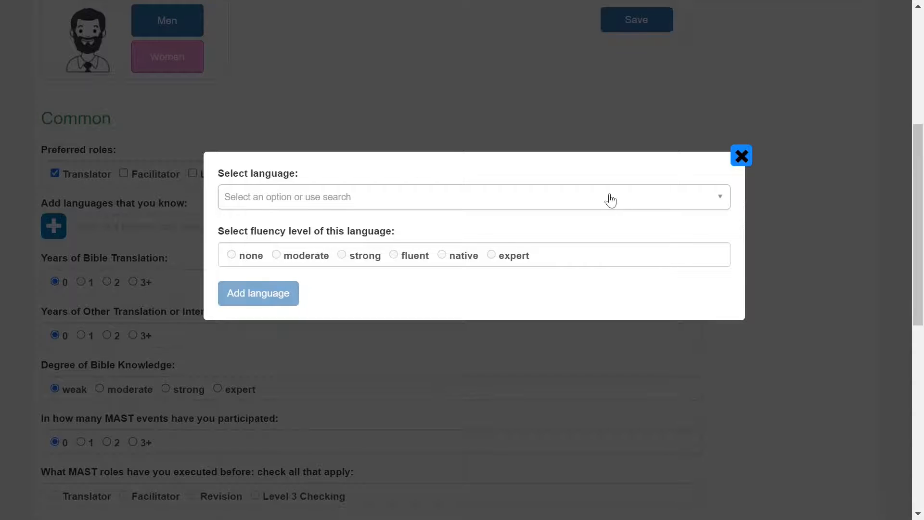
left_click(724, 203)
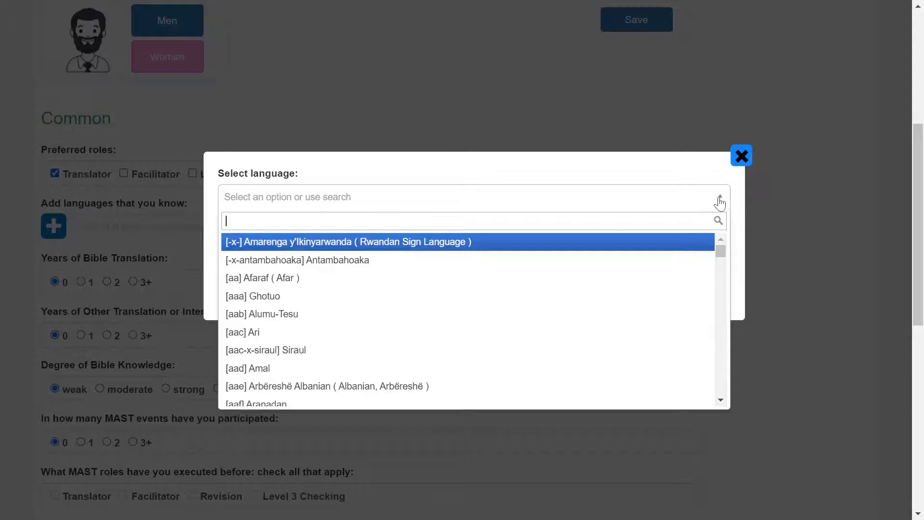
type("english")
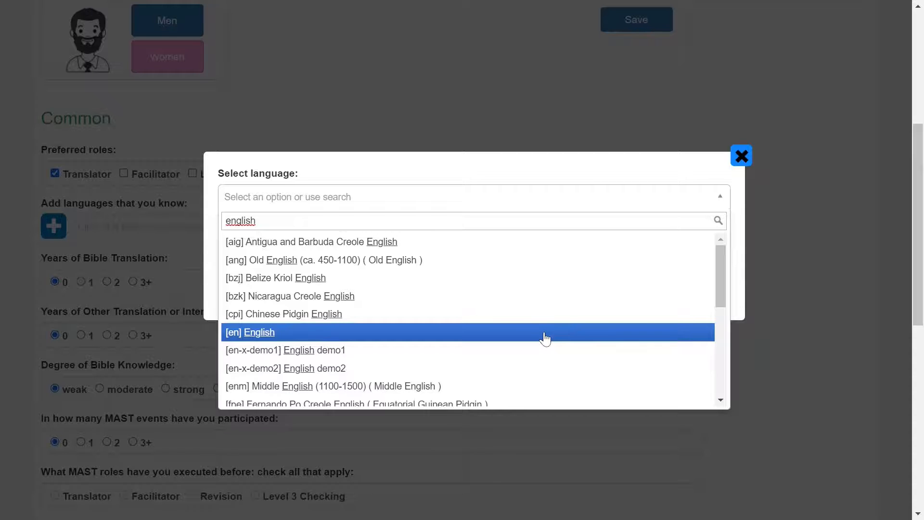
left_click(546, 339)
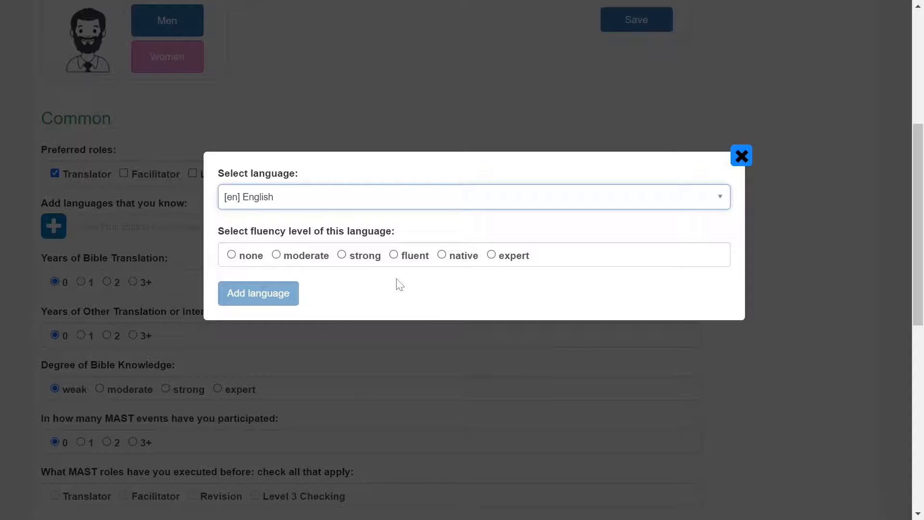
left_click(442, 255)
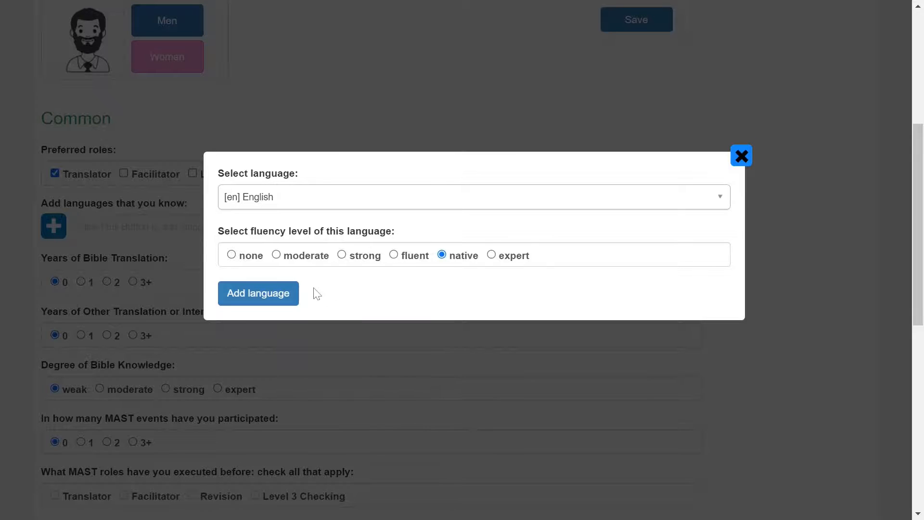
left_click(289, 294)
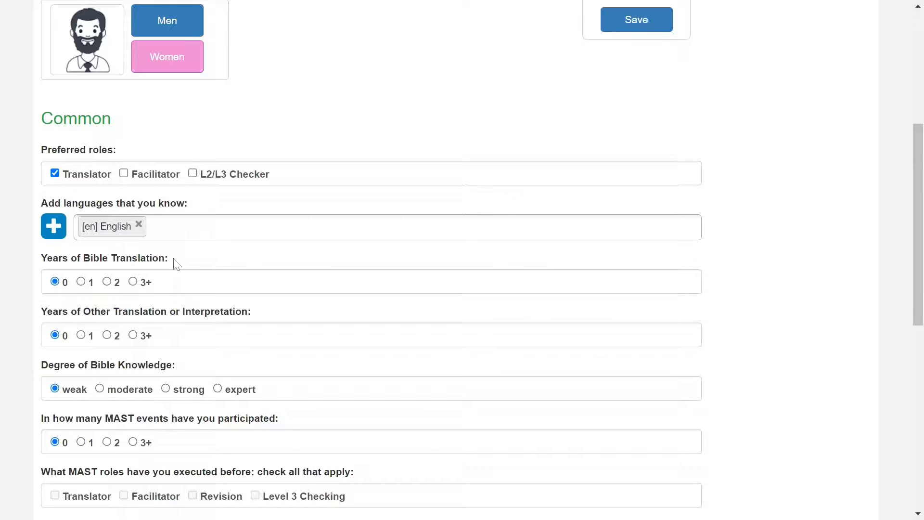
- Set years of Bible translation to 1, years of other translation or interpretation to 3+, and degree of Bible knowledge to strong
left_click(81, 282)
left_click(132, 336)
left_click(166, 388)
- Set MAST events participated in to 1, past MAST role to Translator, and frequency of team work to much
scroll(281, 386, "down", 2)
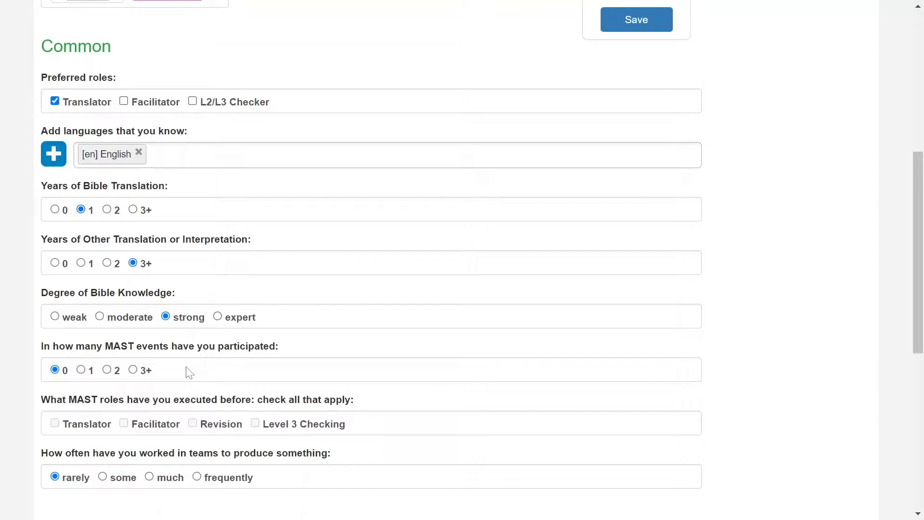
left_click(81, 370)
left_click(54, 423)
left_click(149, 476)
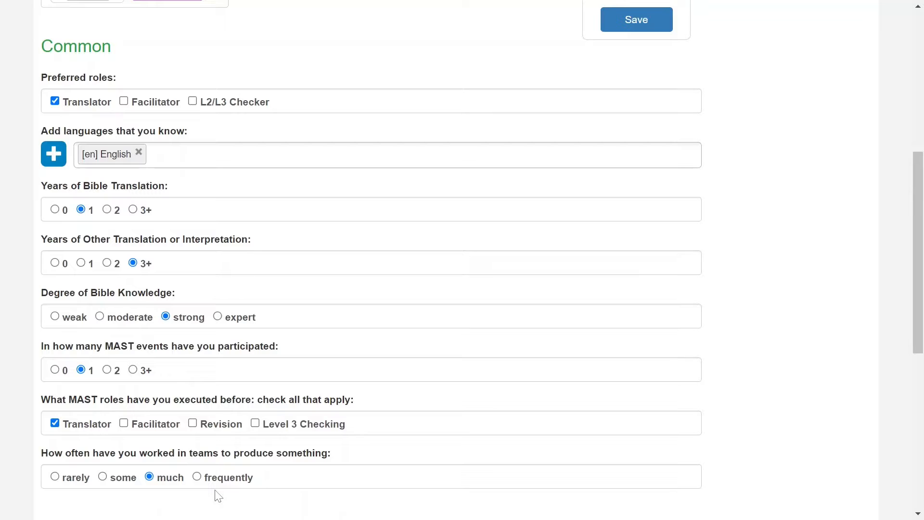
- Mark Elder as the church-related role held and rate Hebrew strength as limited in the Education section
scroll(215, 497, "down", 2)
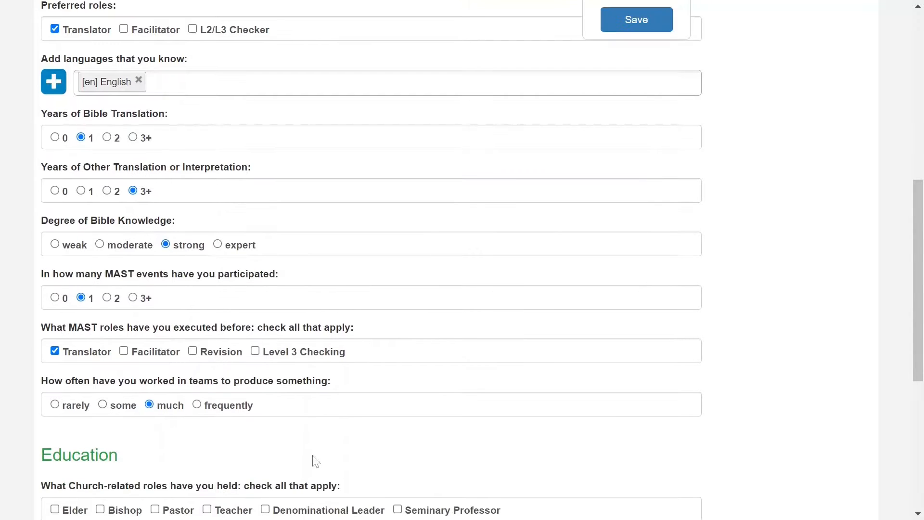
scroll(322, 455, "down", 3)
scroll(329, 448, "down", 2)
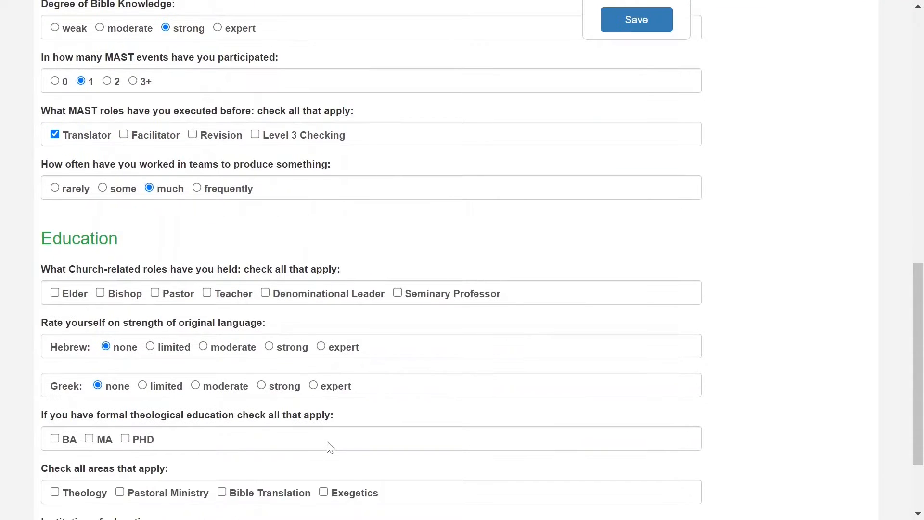
left_click(55, 293)
scroll(140, 397, "down", 1)
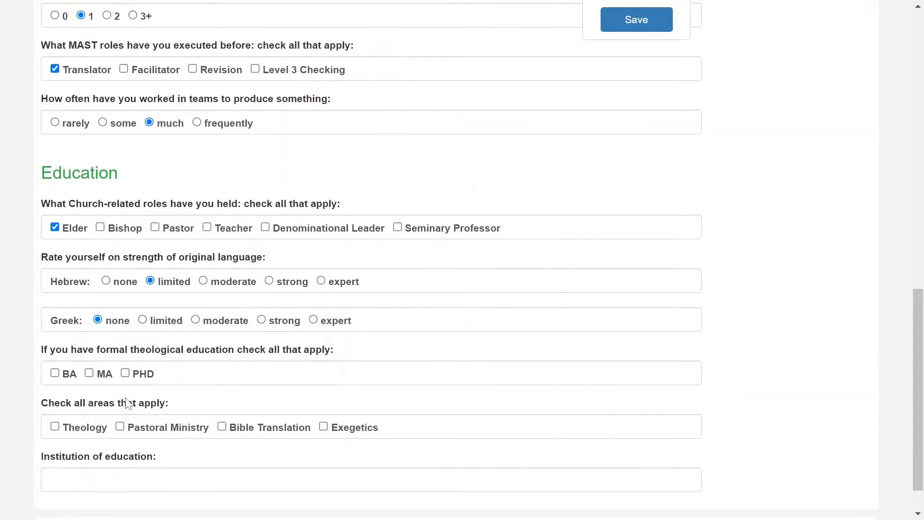
- Fill in the formal theological education with a BA, the area Theology and the institution MBI
left_click(55, 366)
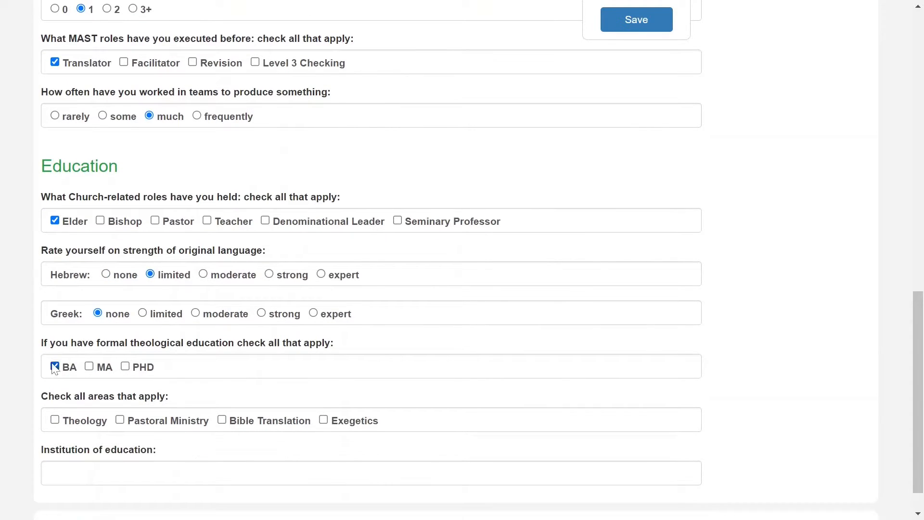
left_click(55, 420)
scroll(240, 452, "down", 1)
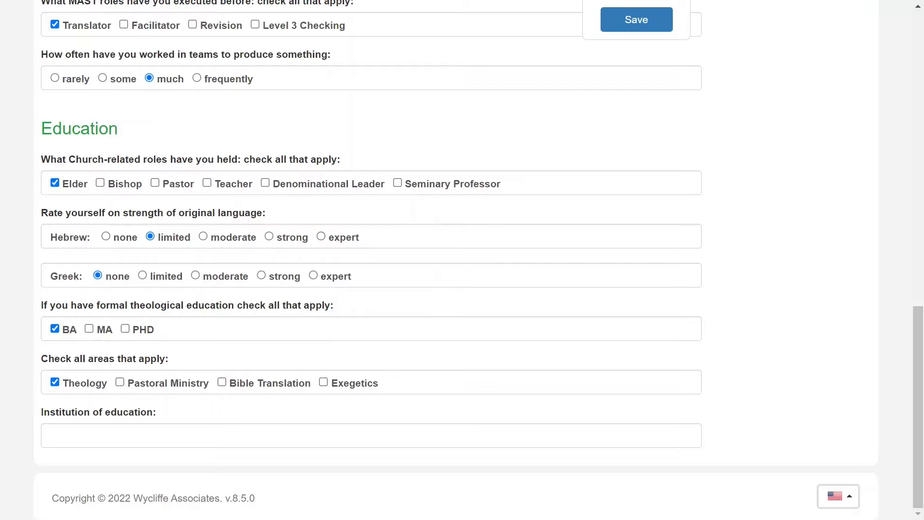
left_click(168, 435)
type("MBI")
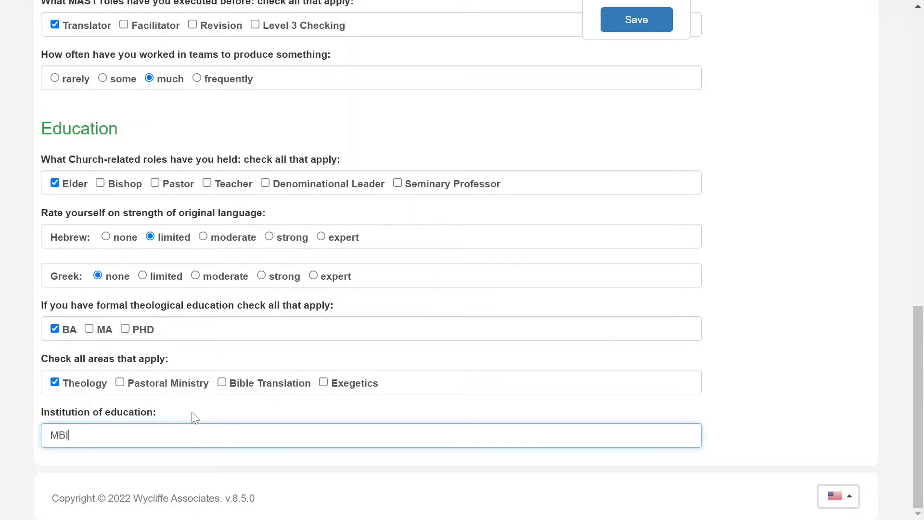
left_click(219, 414)
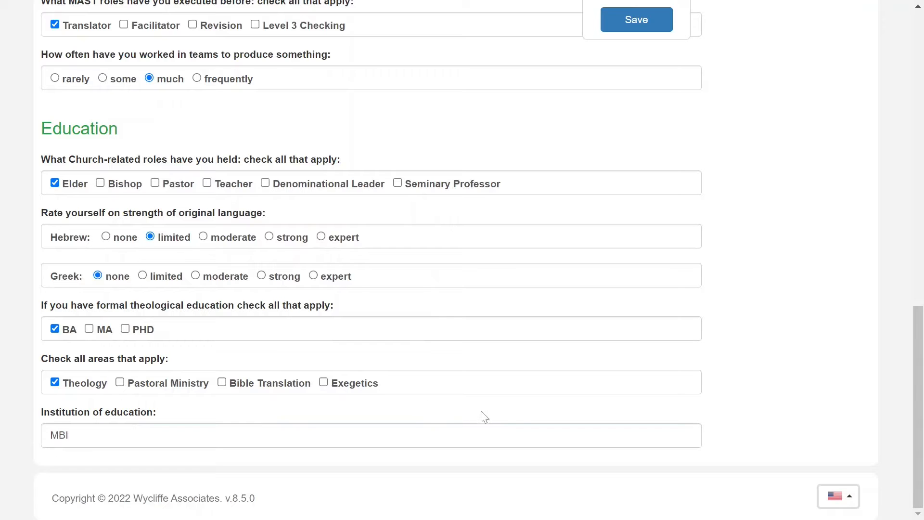
- Review the completed profile answers and save the profile
scroll(523, 410, "up", 10)
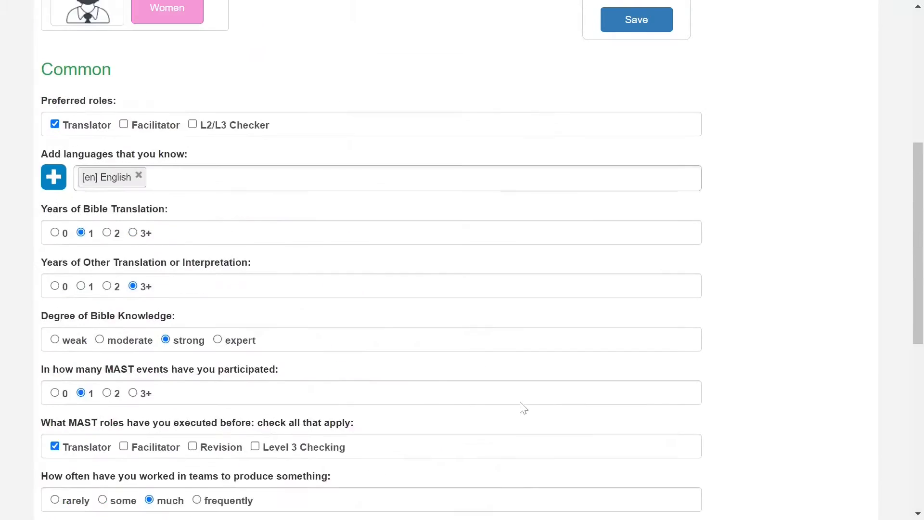
scroll(518, 380, "up", 1)
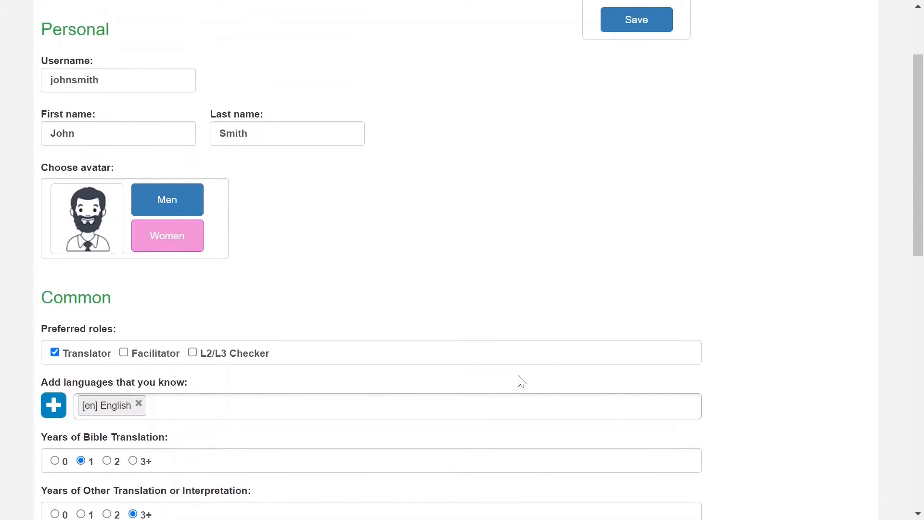
scroll(521, 381, "down", 7)
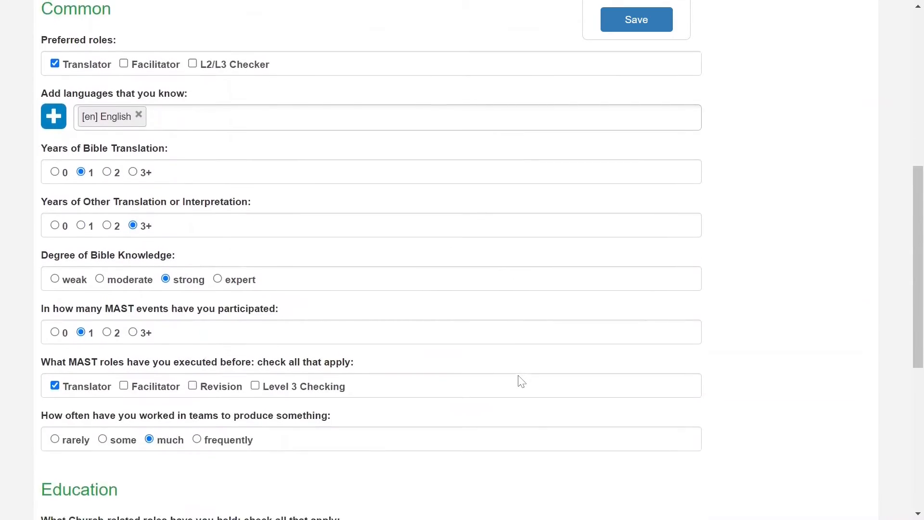
scroll(520, 382, "down", 4)
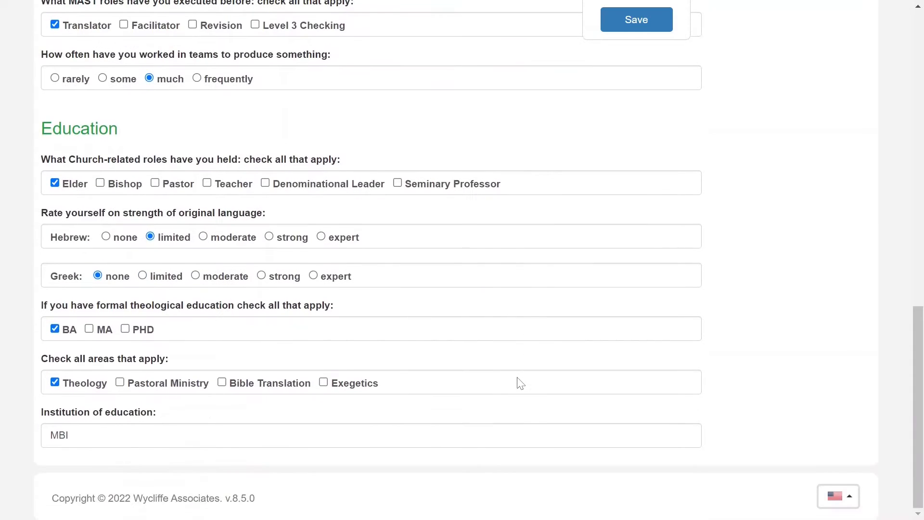
left_click(641, 19)
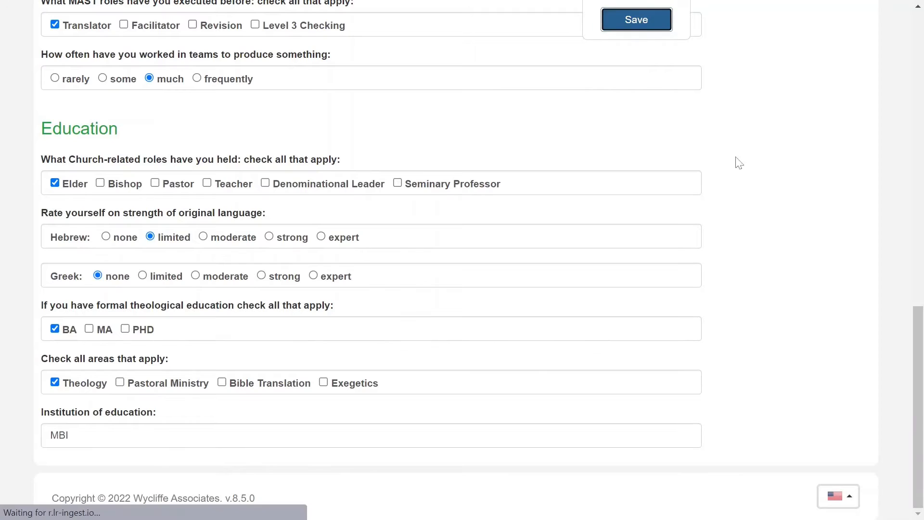